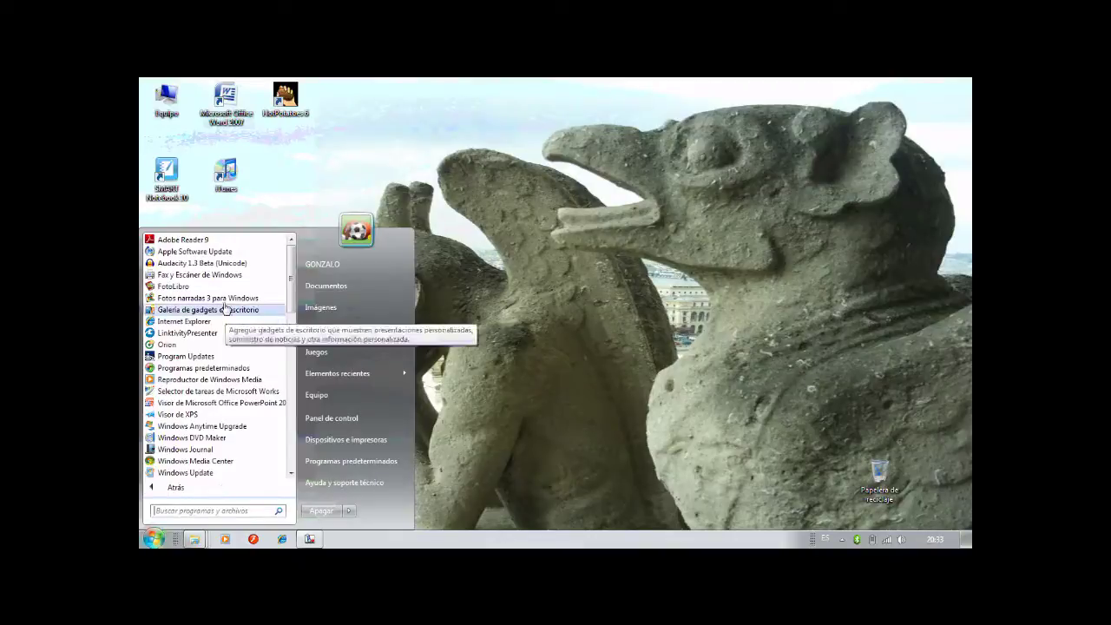
Step: Start a new story in Fotos narradas 3 and import all the visible images from the DEPORTES folder
left_click(224, 309)
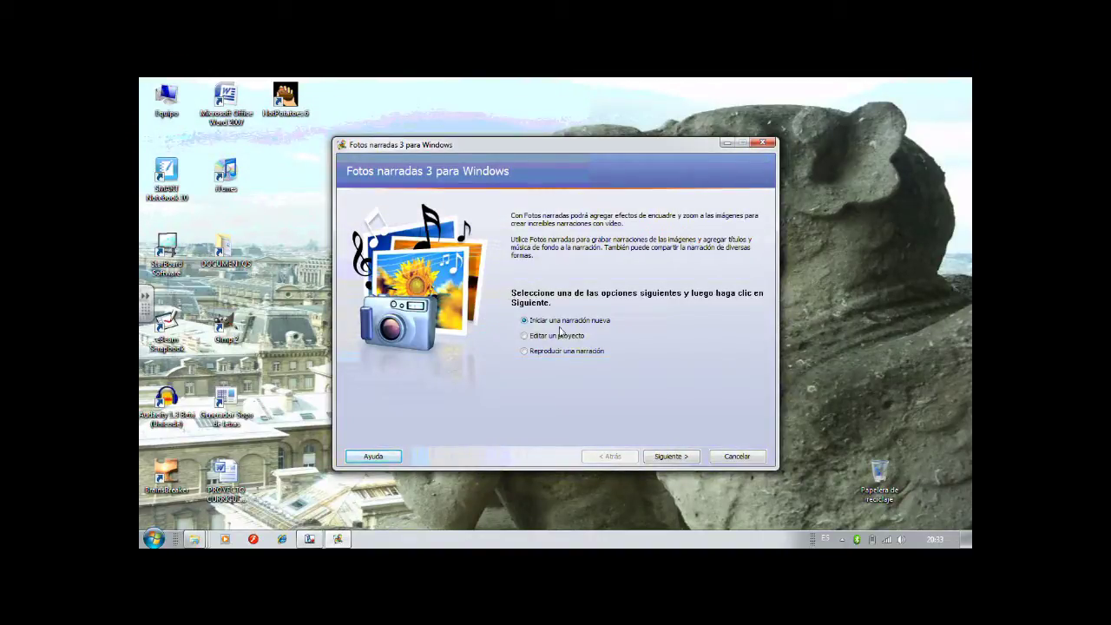
left_click(677, 460)
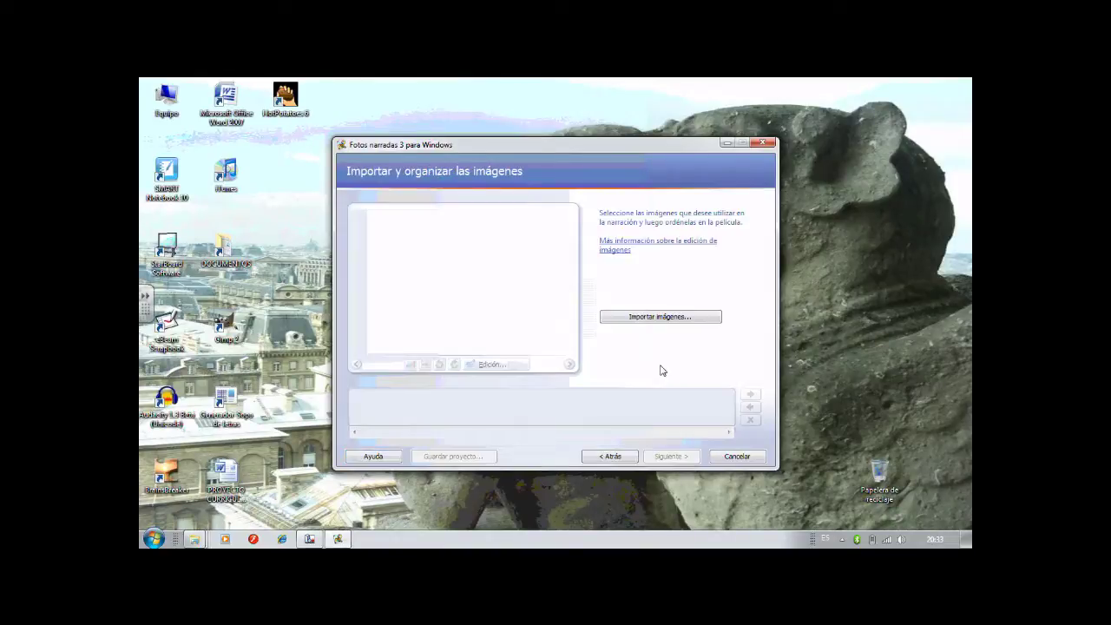
left_click(664, 318)
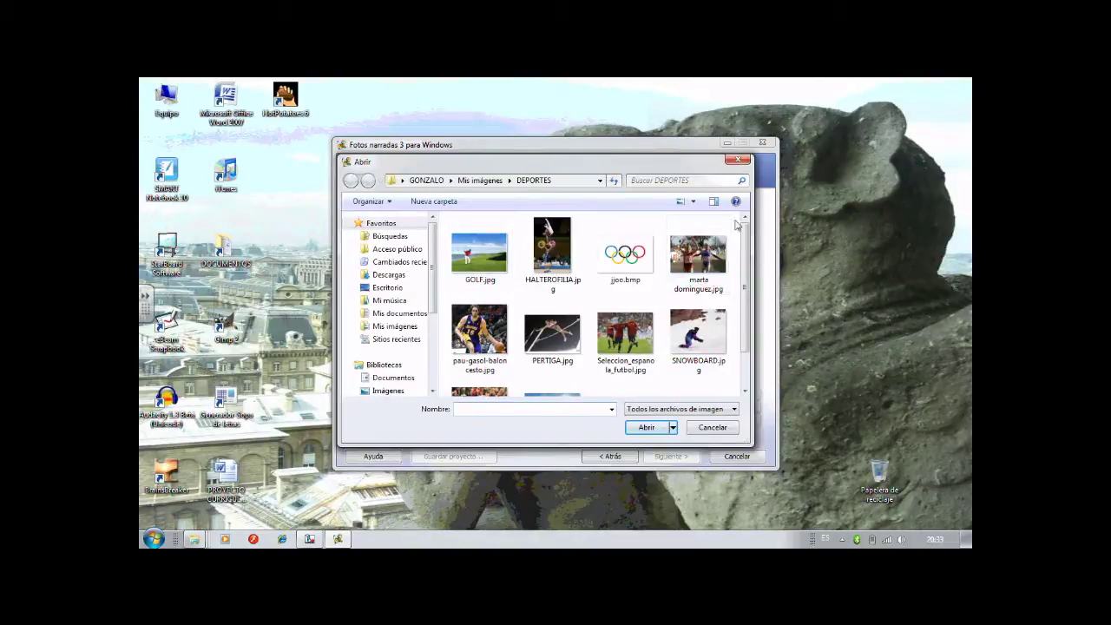
left_click_drag(736, 225, 463, 398)
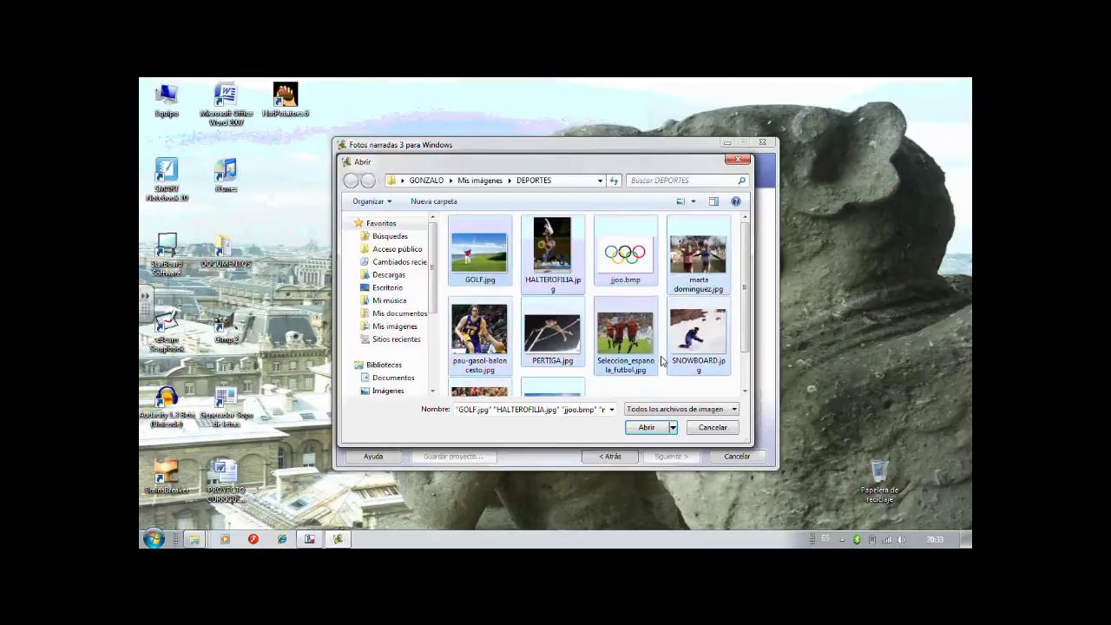
left_click(647, 428)
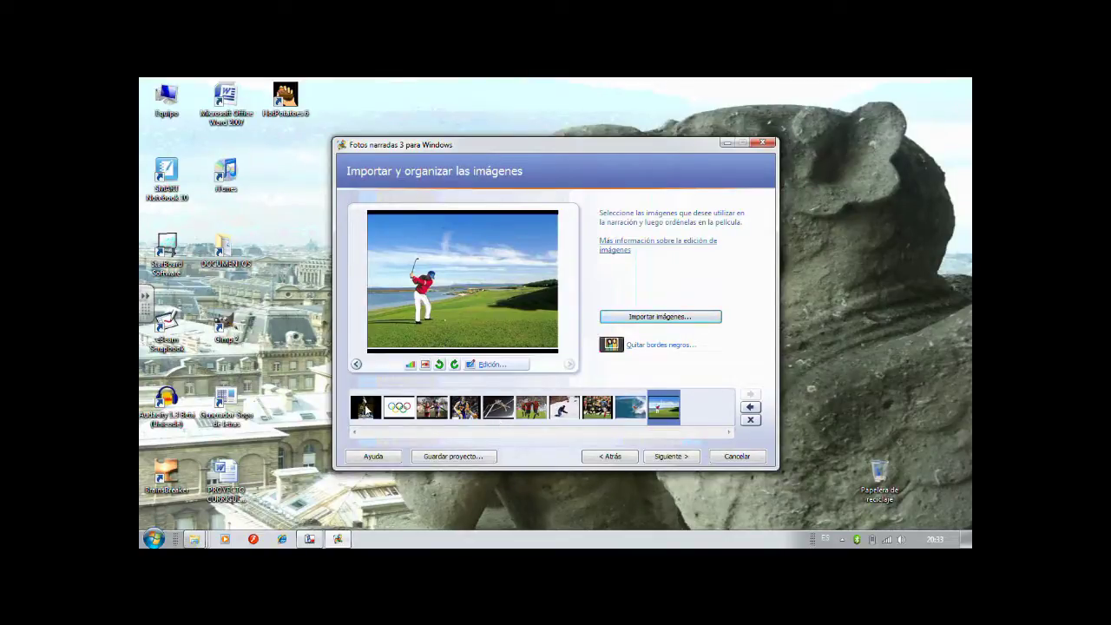
Step: Remove the black borders from all the imported images, accepting the suggested crops
left_click(655, 349)
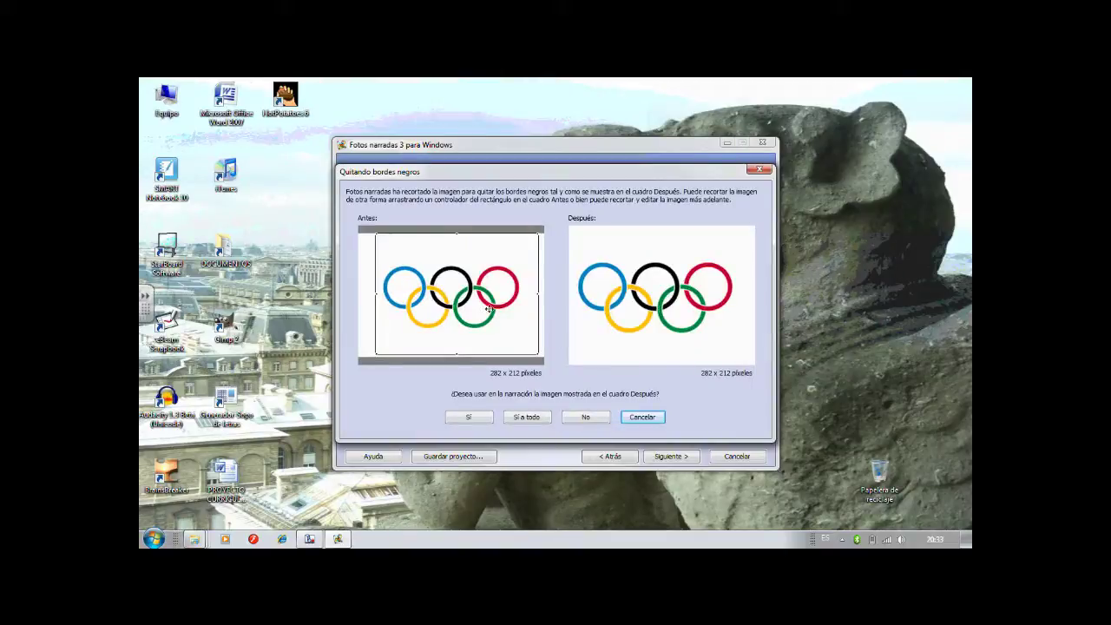
left_click(485, 418)
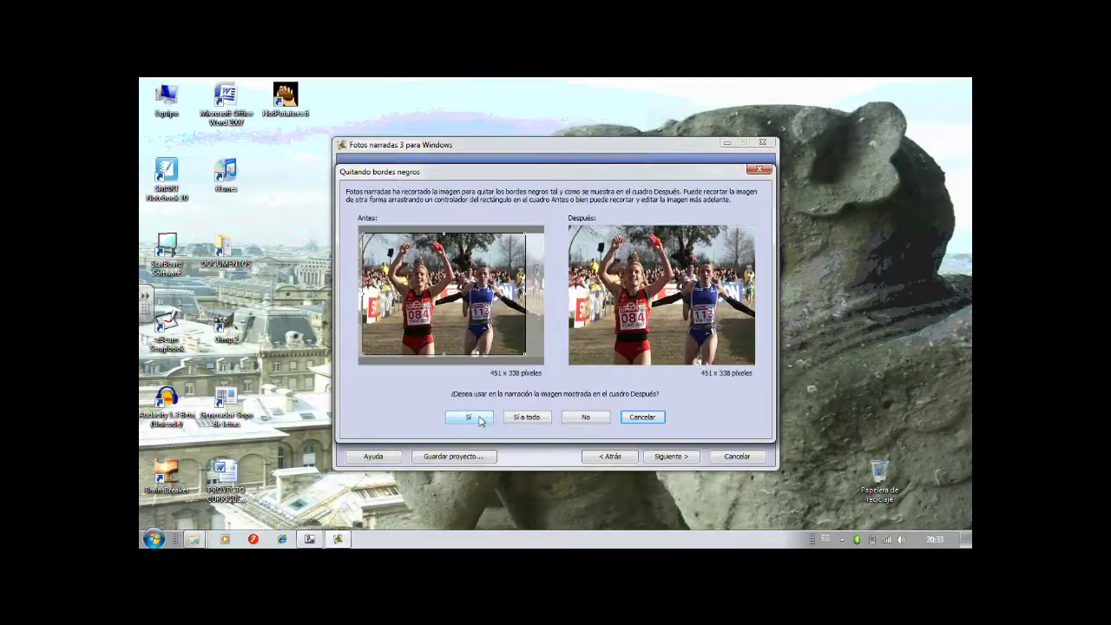
left_click(527, 418)
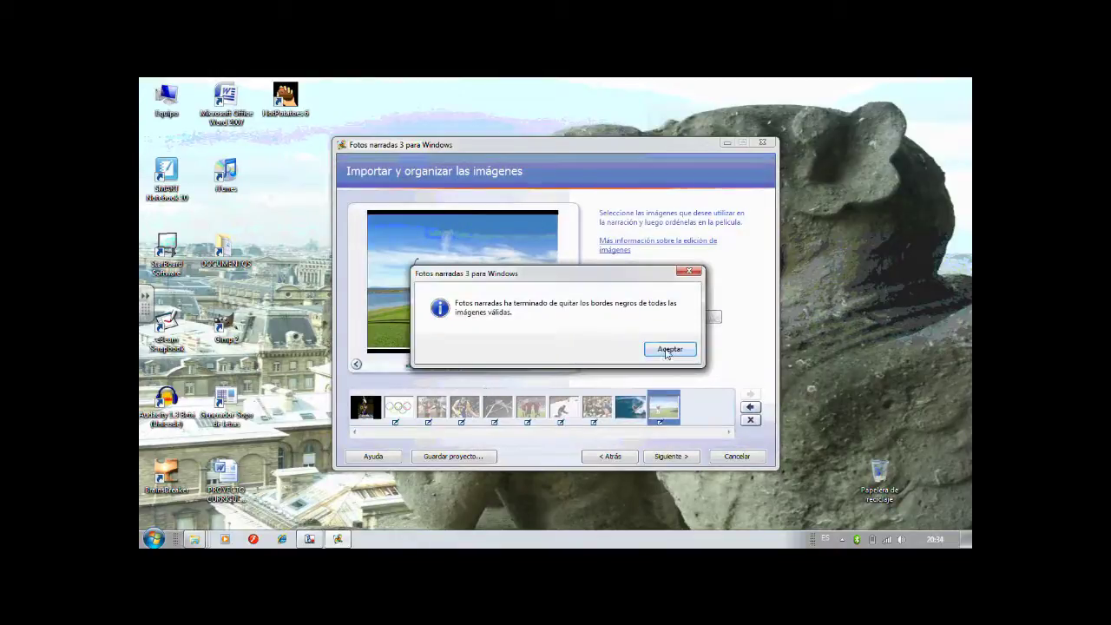
left_click(669, 349)
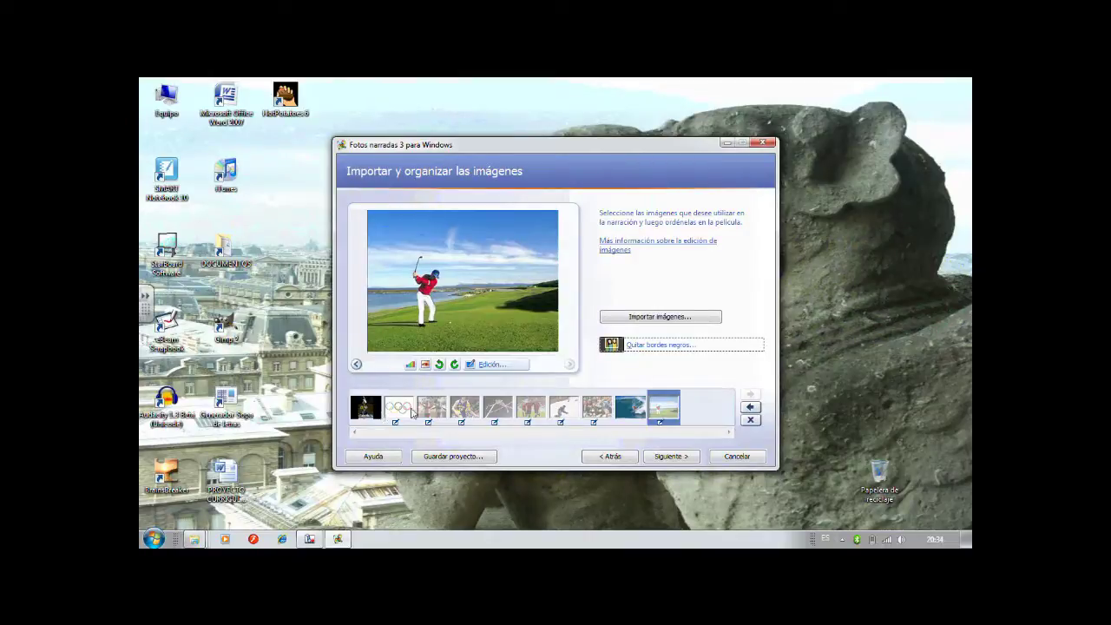
Step: Move the Olympic rings image to the start of the sequence and the weightlifting image to the end
left_click(402, 414)
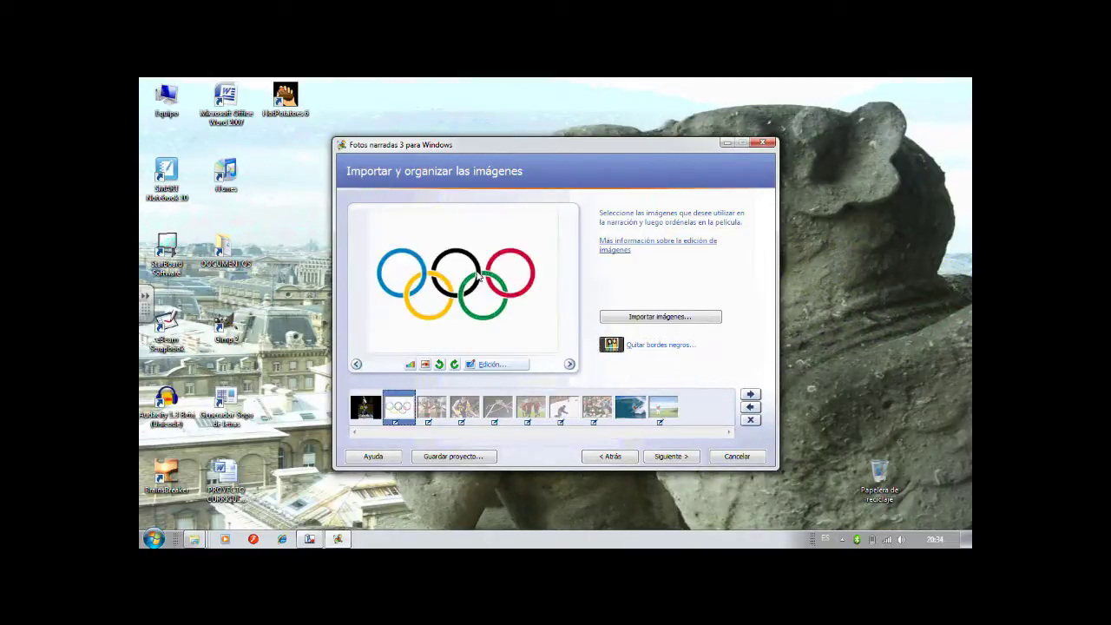
left_click(751, 407)
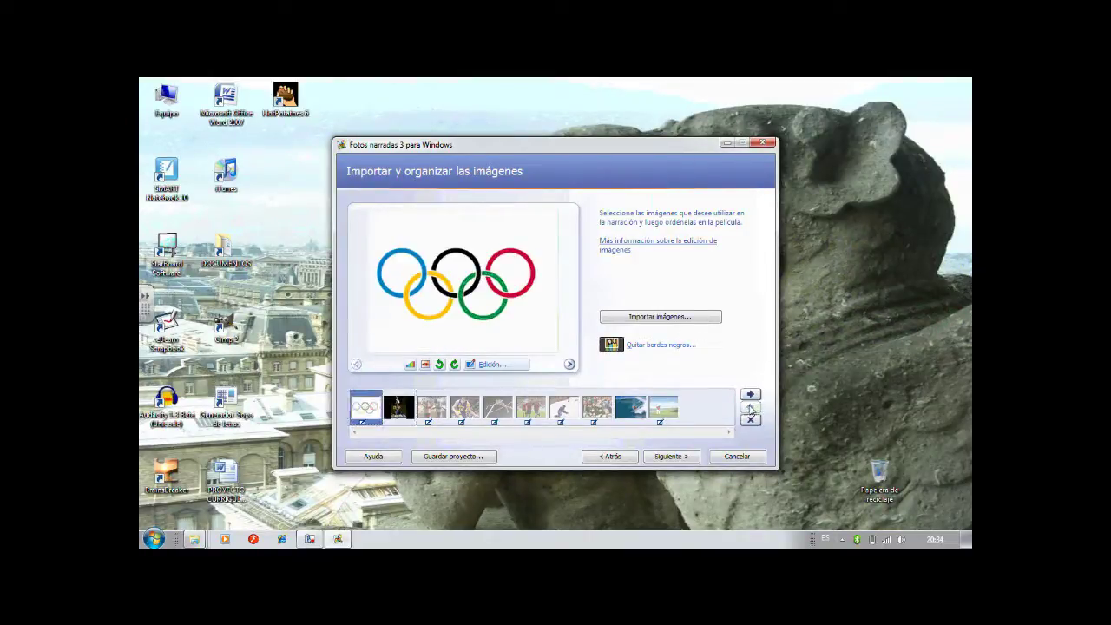
left_click(401, 408)
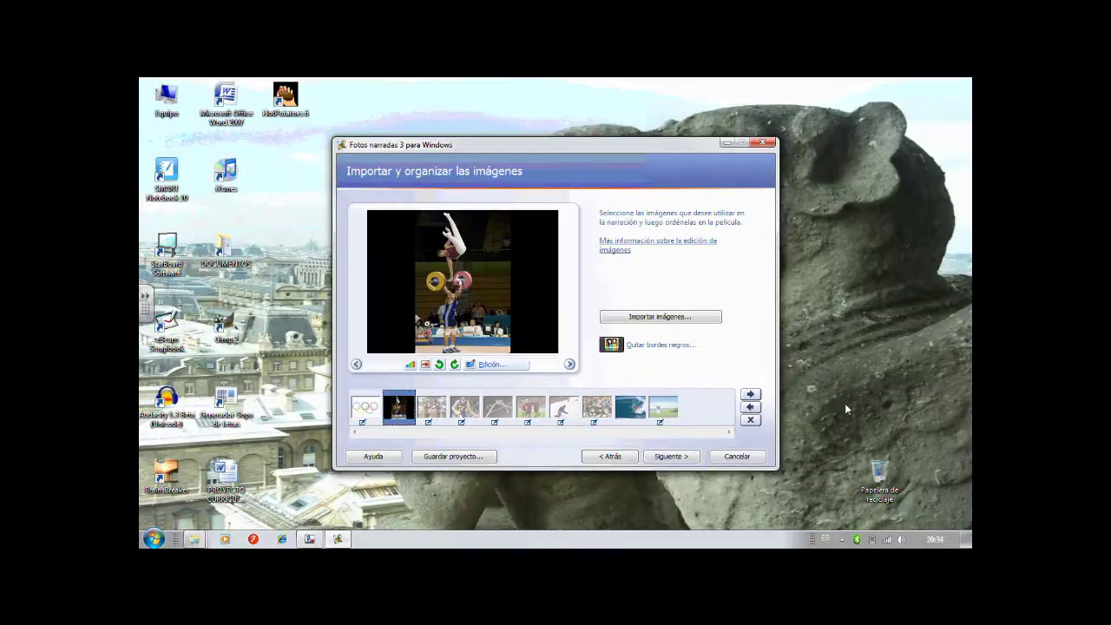
left_click(752, 395)
left_click(752, 396)
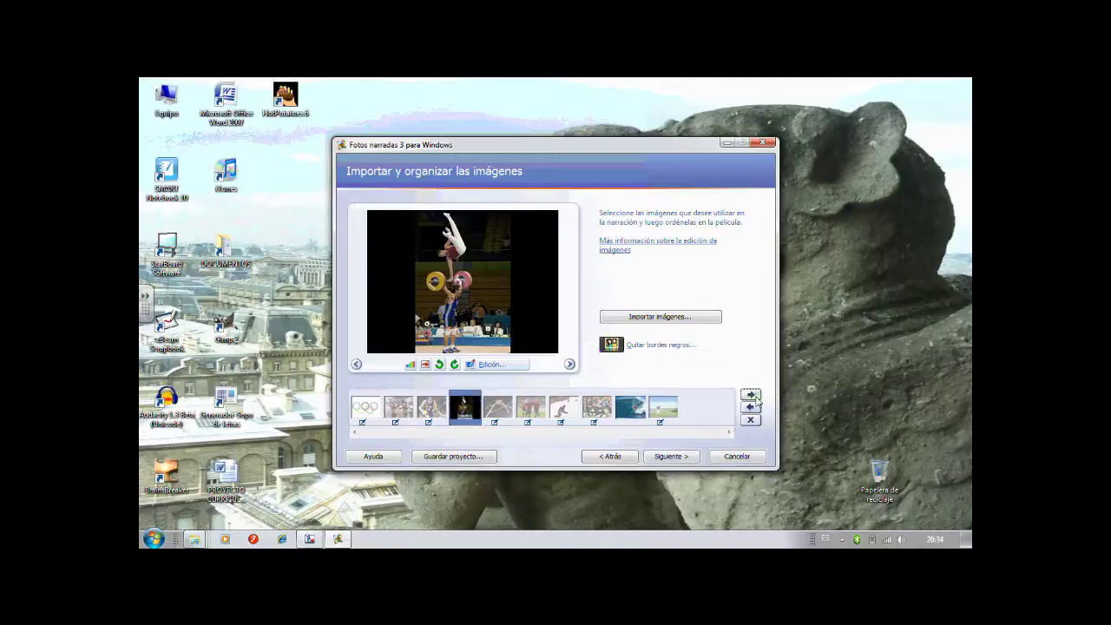
left_click(752, 395)
left_click(752, 395)
left_click(752, 395)
left_click(756, 400)
left_click(755, 399)
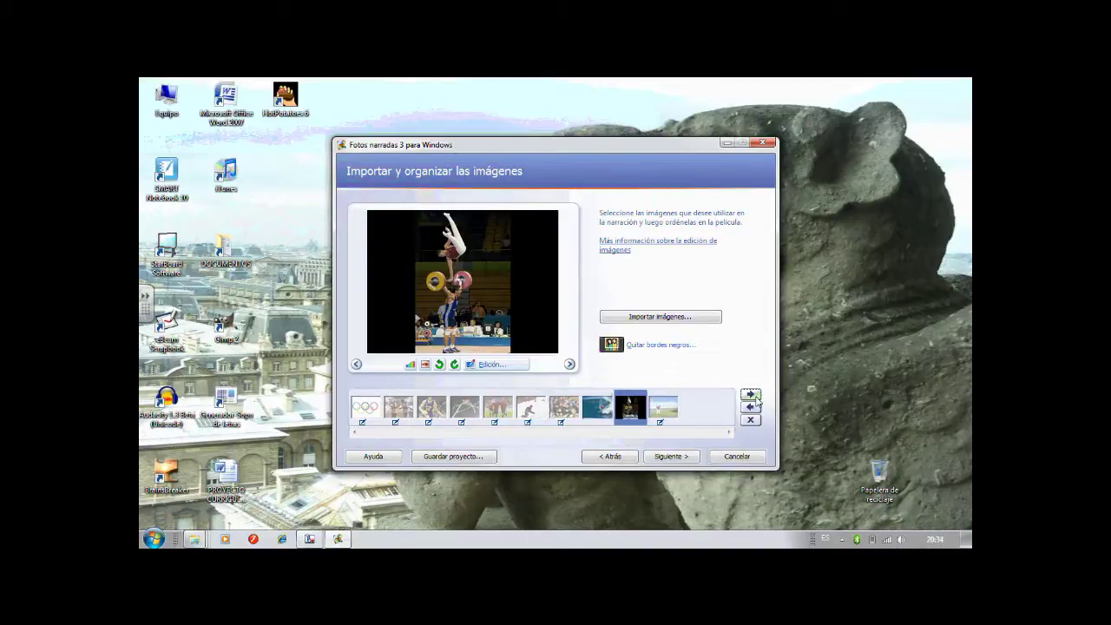
left_click(752, 395)
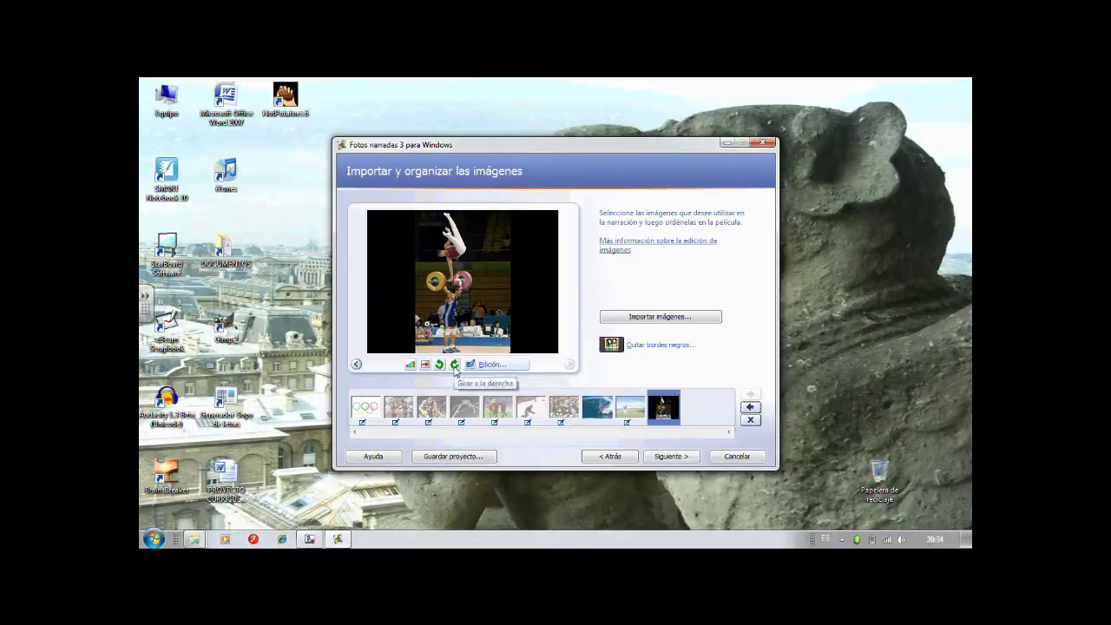
Step: Proceed to the titles stage and add the title DEPORTES to the Olympic rings image, aligned to the bottom
left_click(683, 456)
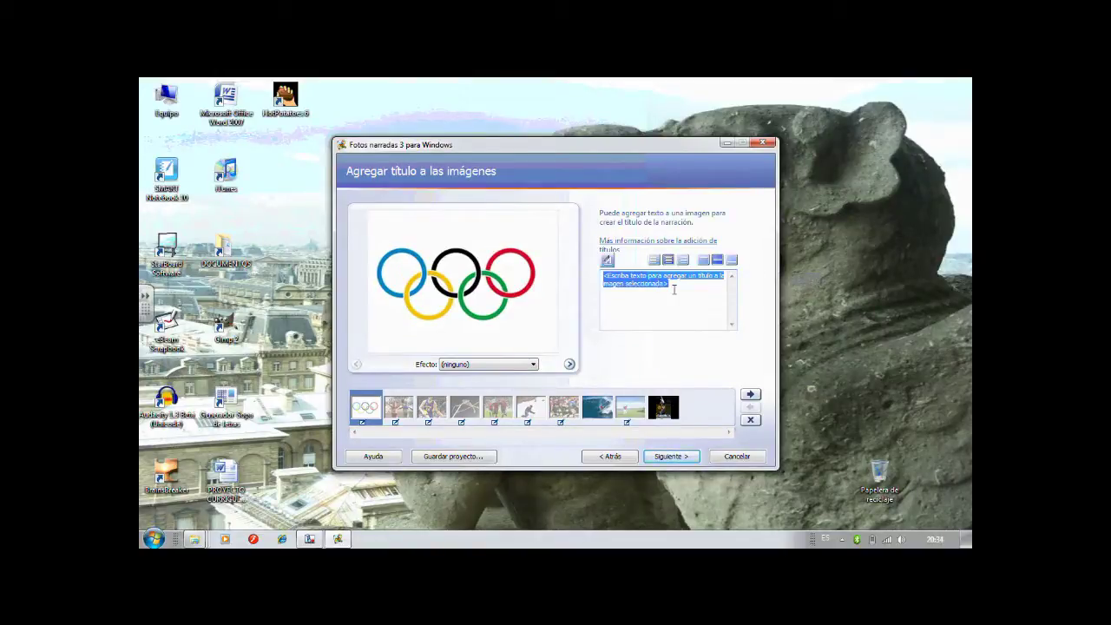
type("DEPORTE")
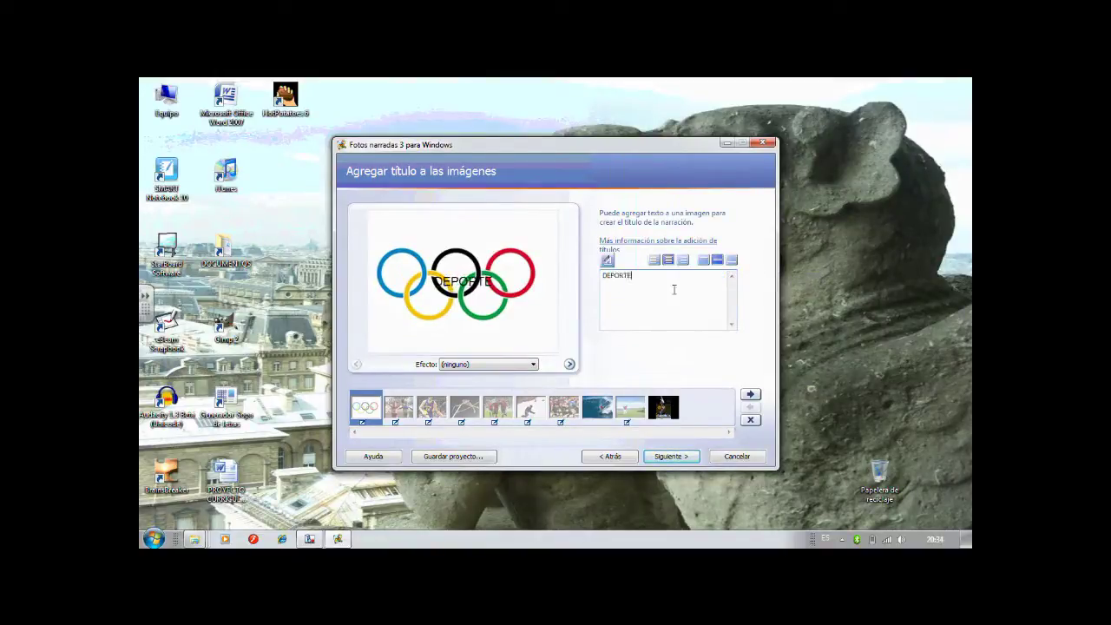
type("S")
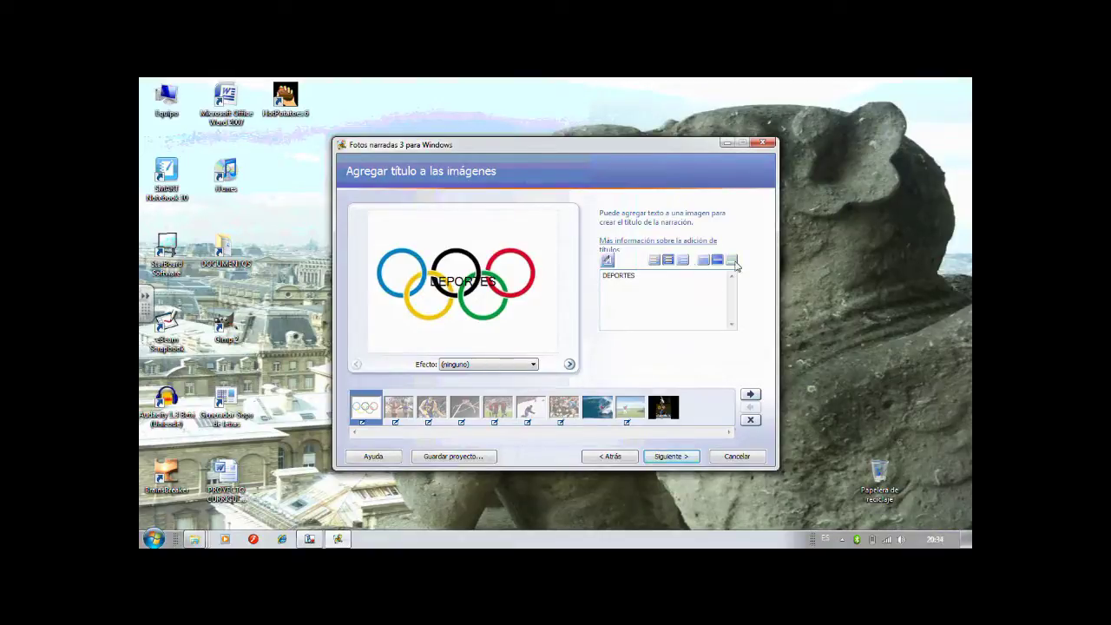
left_click(732, 262)
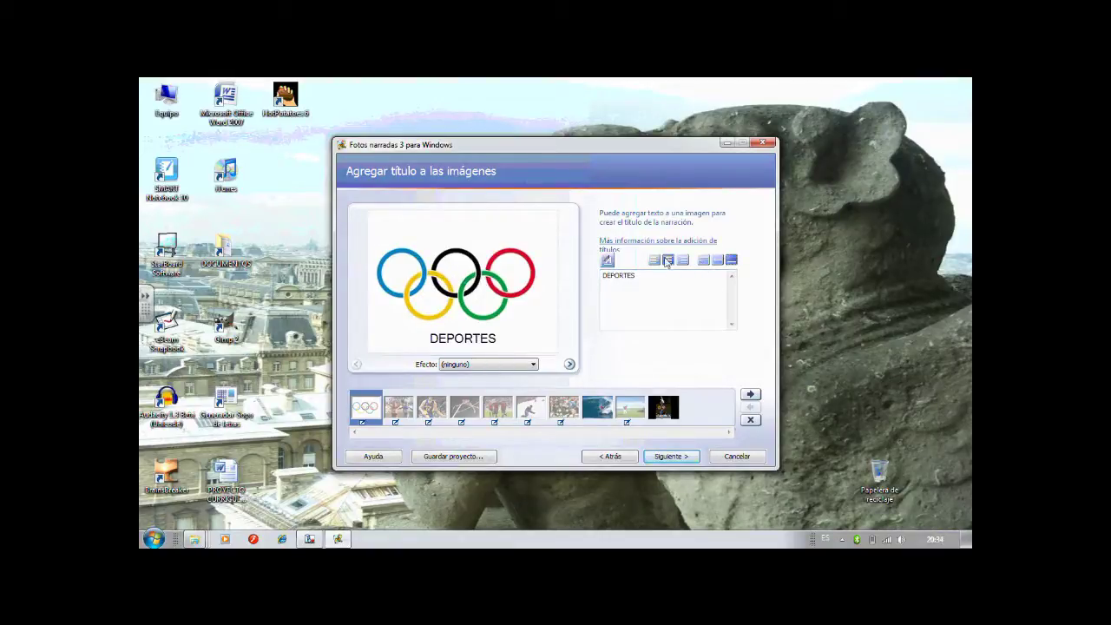
Step: Format the DEPORTES title in Comic Sans MS, Negrita, size 20, with the colour Rojo oscuro
left_click_drag(636, 275, 607, 261)
left_click(606, 261)
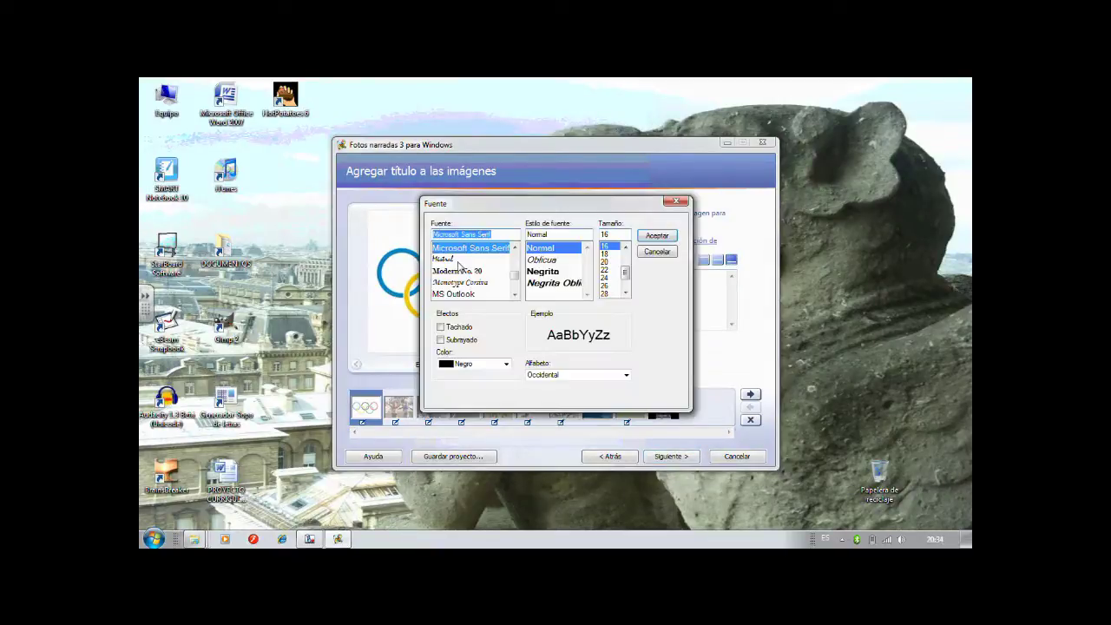
scroll(517, 273, "up", 1)
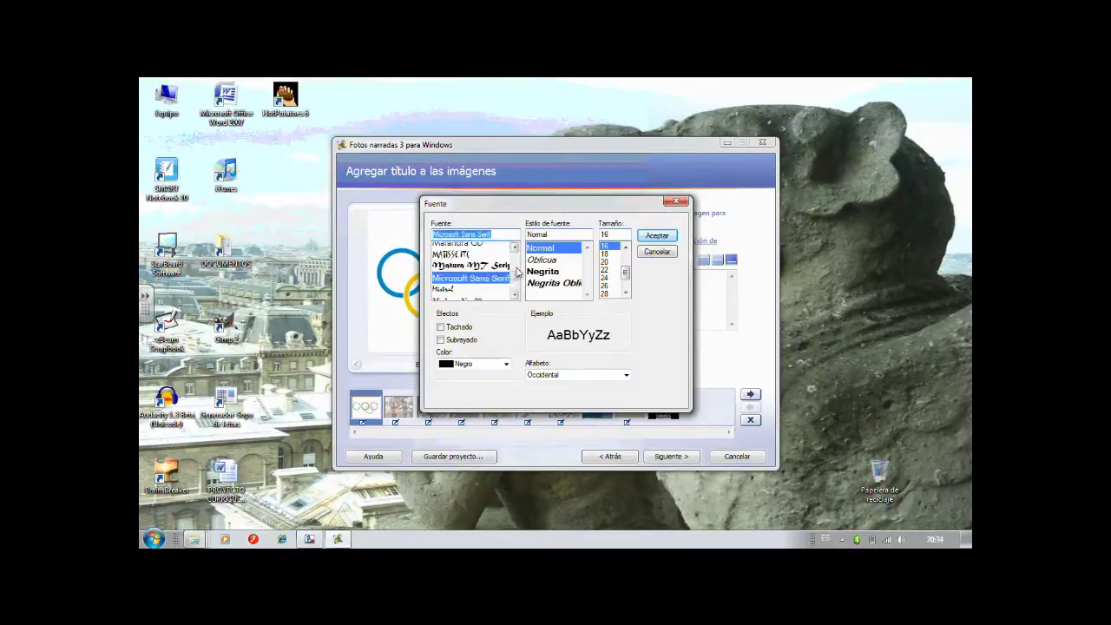
scroll(516, 272, "up", 10)
left_click_drag(519, 272, 519, 266)
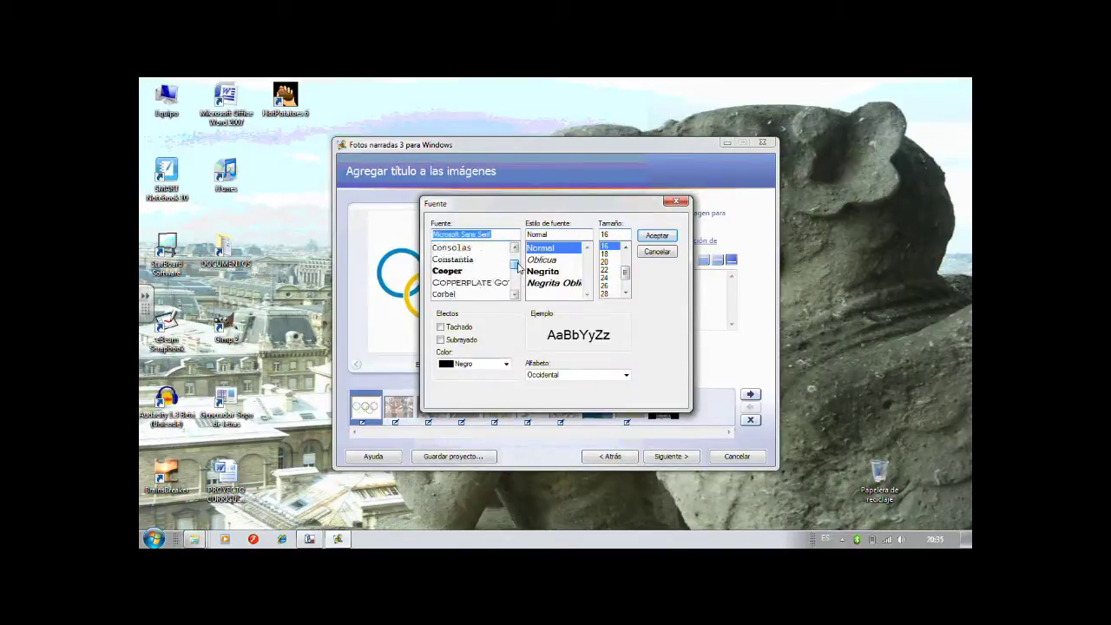
scroll(474, 272, "up", 1)
left_click(474, 272)
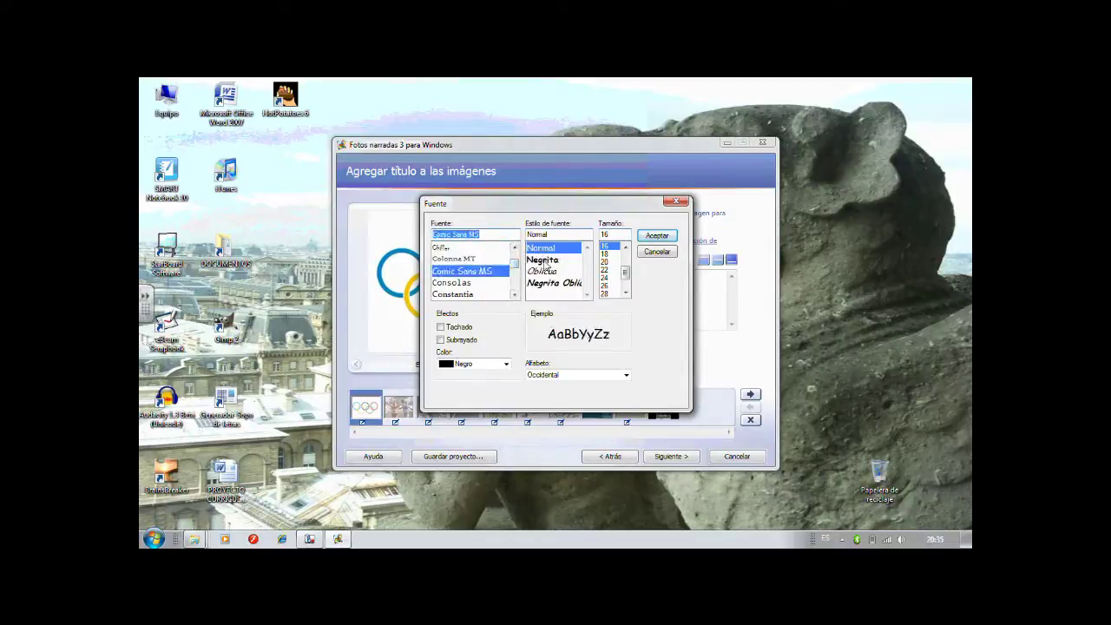
left_click(610, 264)
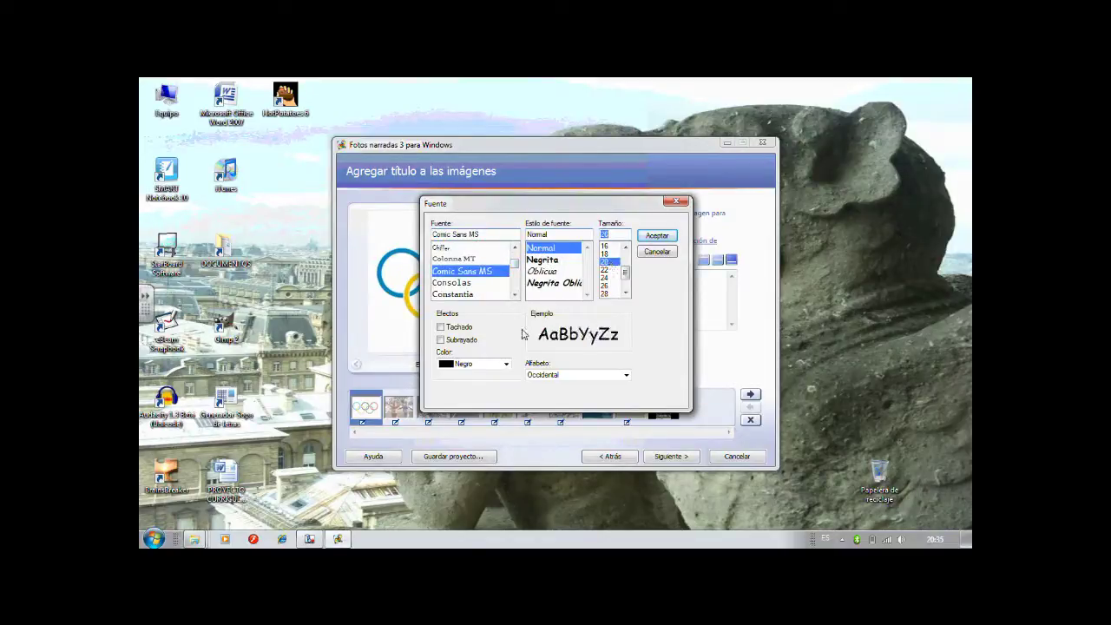
left_click(543, 259)
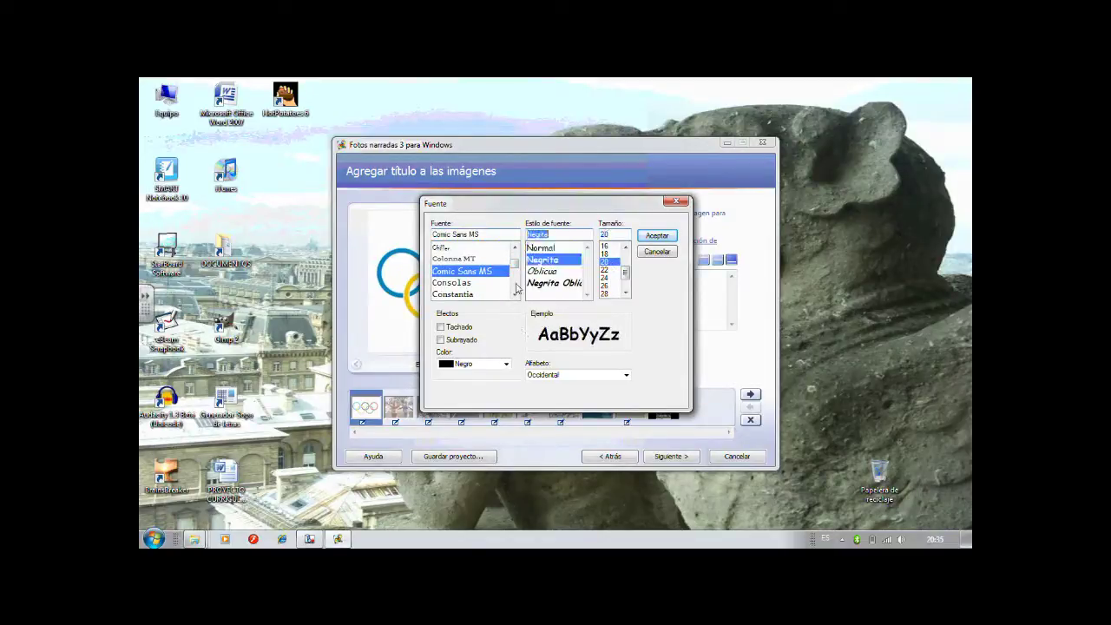
left_click(506, 365)
left_click(492, 384)
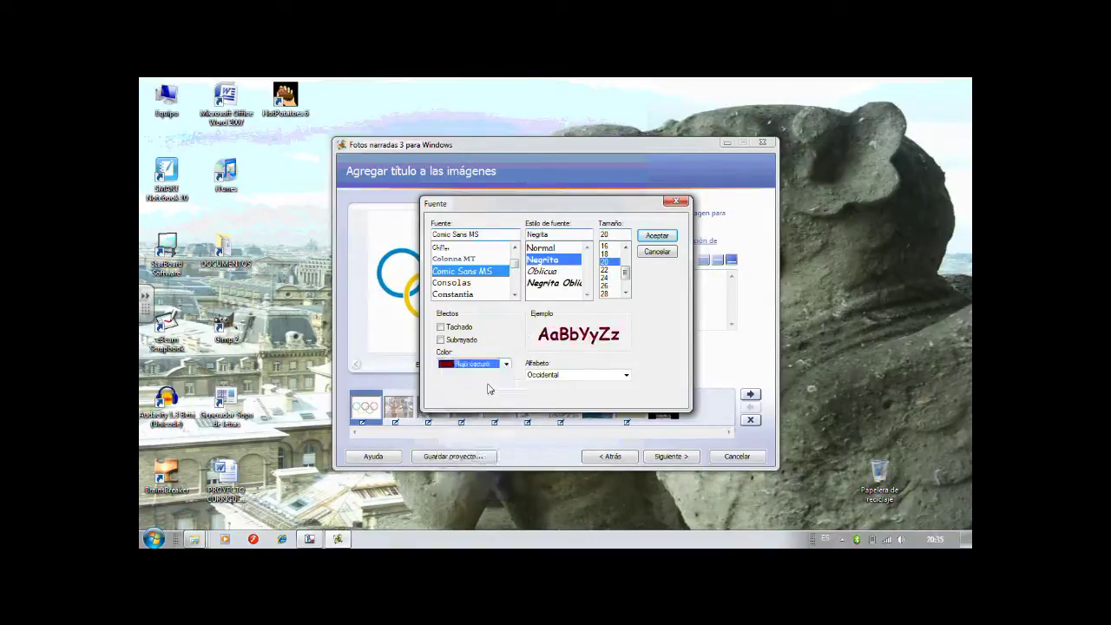
left_click(657, 236)
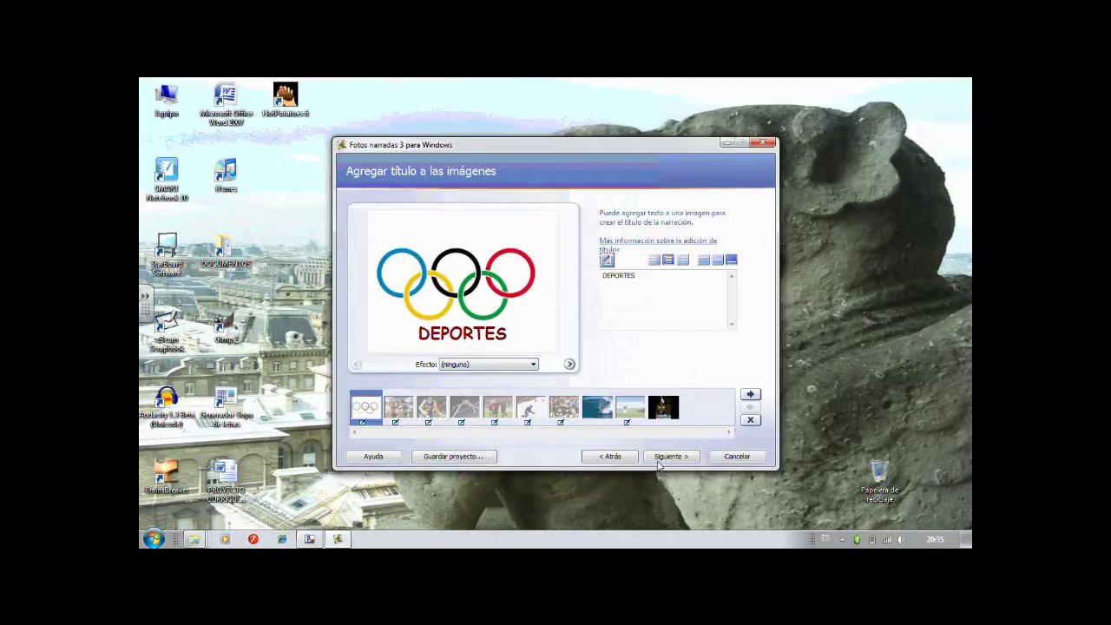
Step: Skip narration, add 05 Born To Run.mp3 from Bruce Springsteen's Born To Run folder on MUSIC GON (F:) as background music, and proceed to saving
left_click(685, 460)
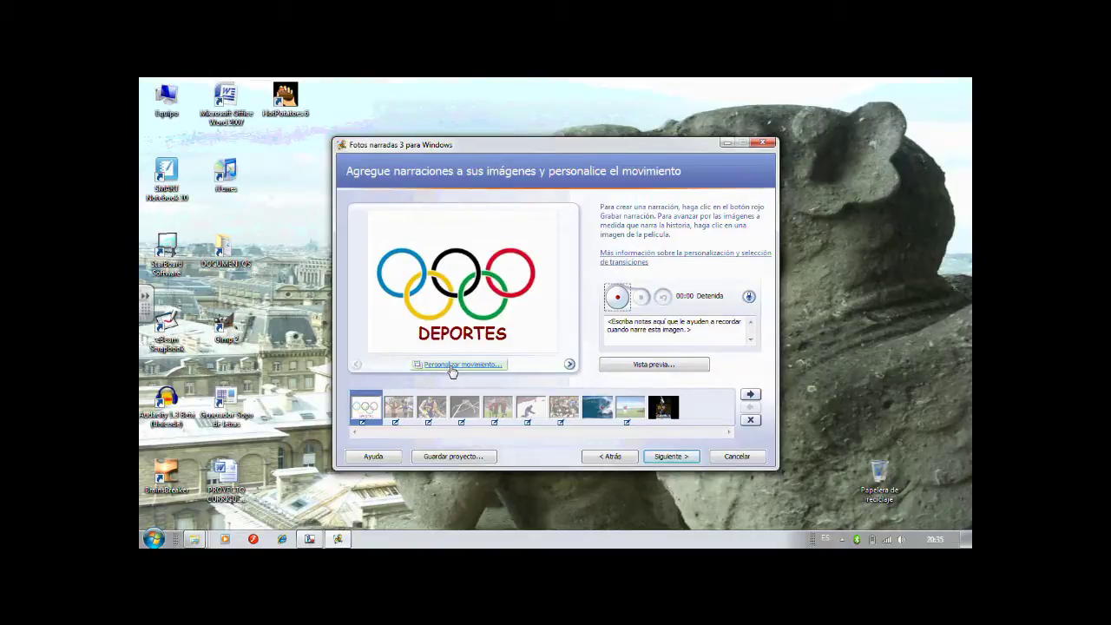
left_click(678, 458)
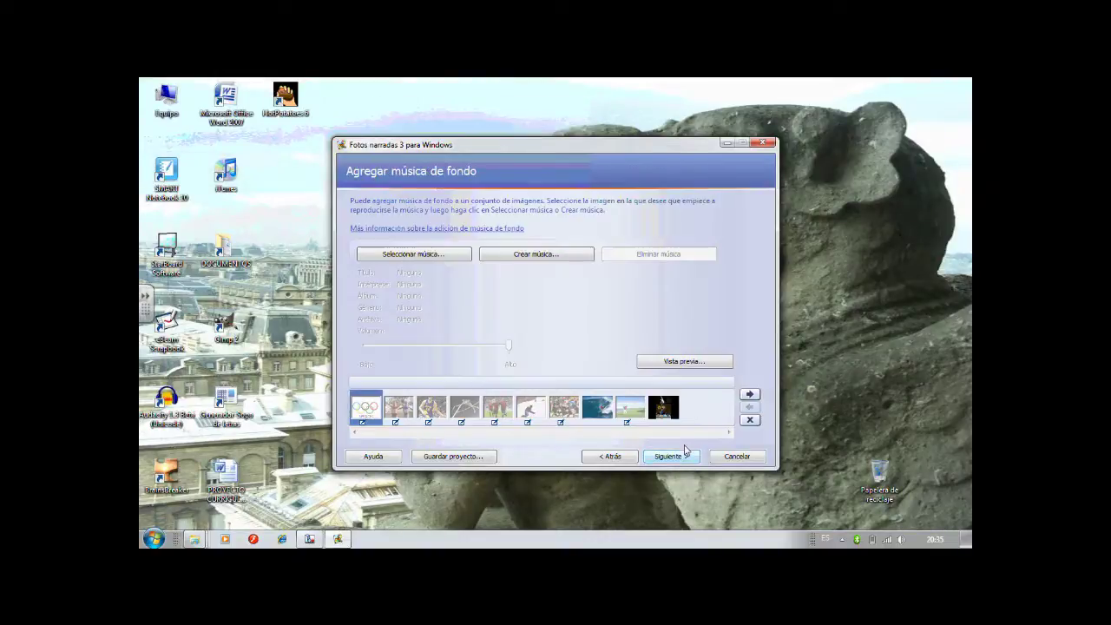
left_click(425, 257)
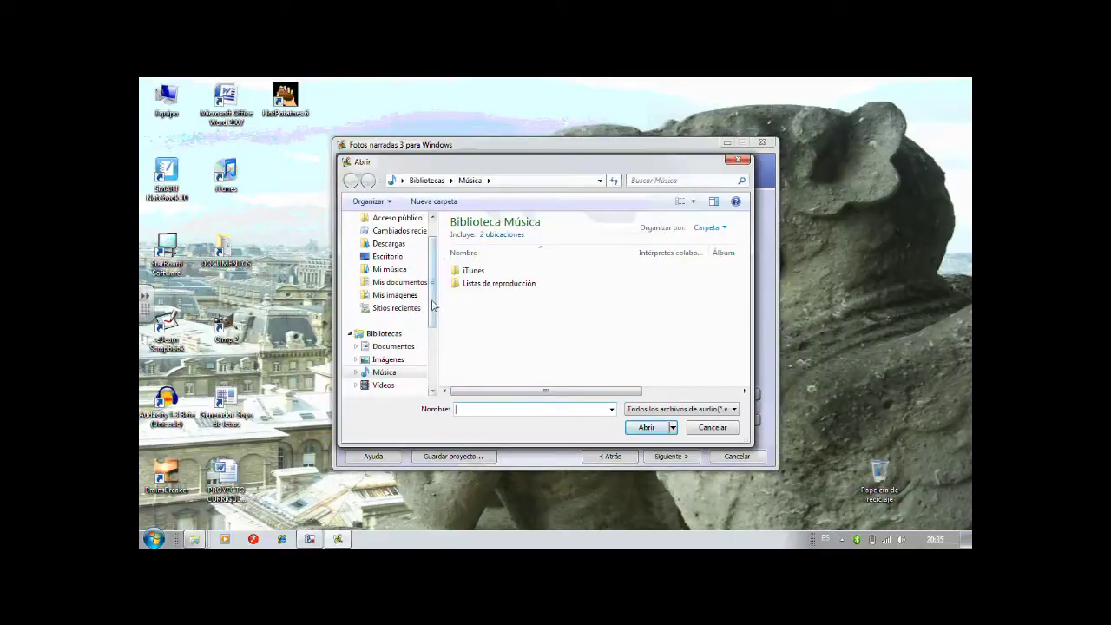
left_click_drag(434, 305, 428, 369)
left_click(397, 346)
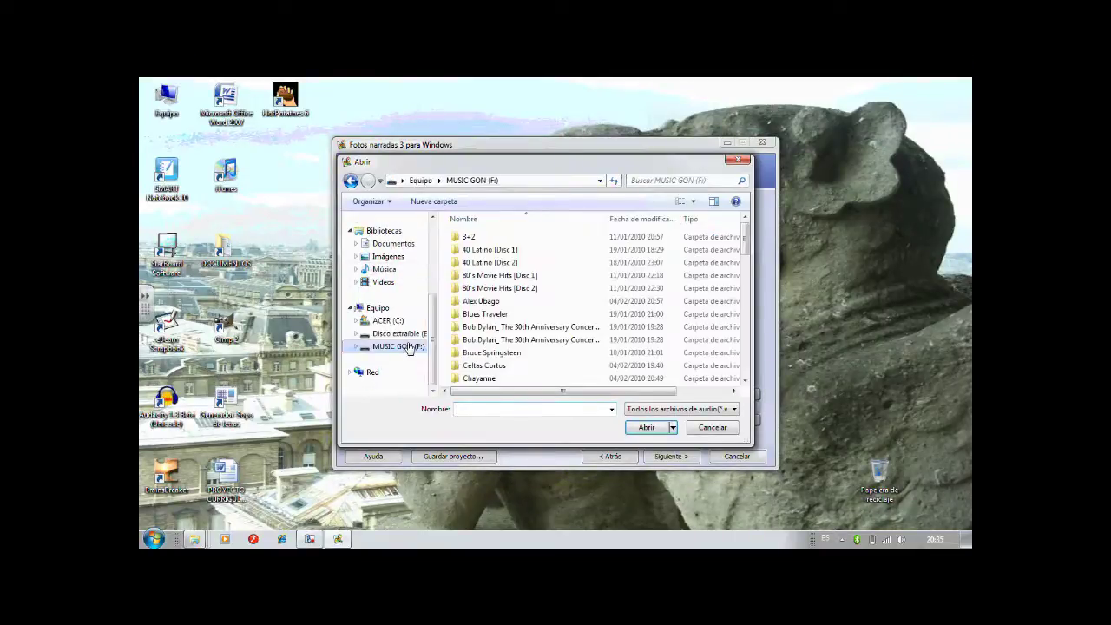
double_click(488, 352)
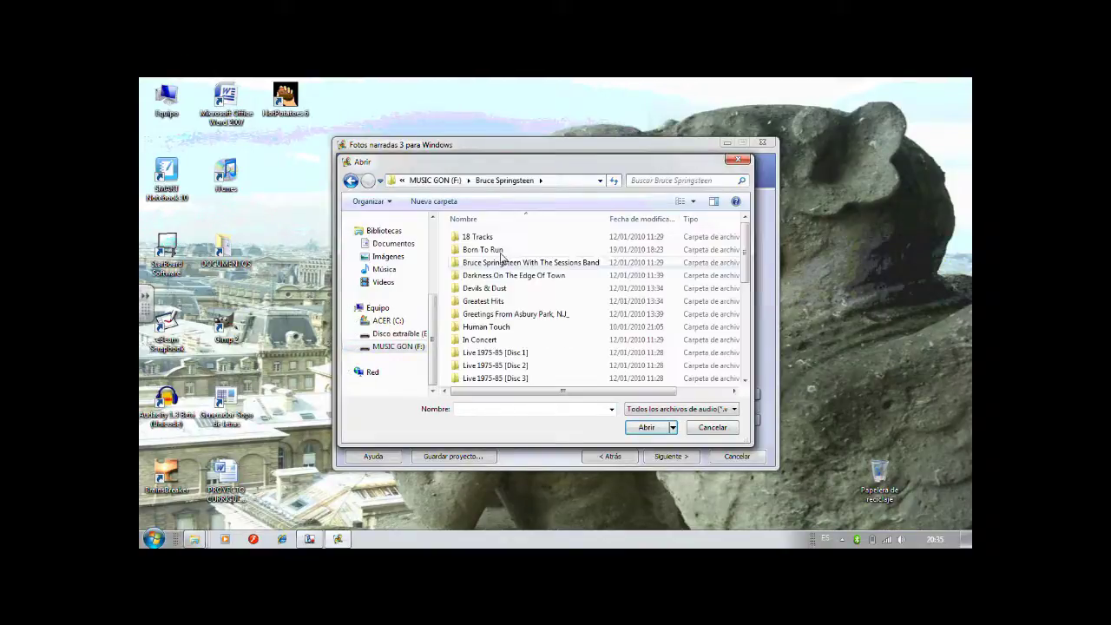
double_click(487, 250)
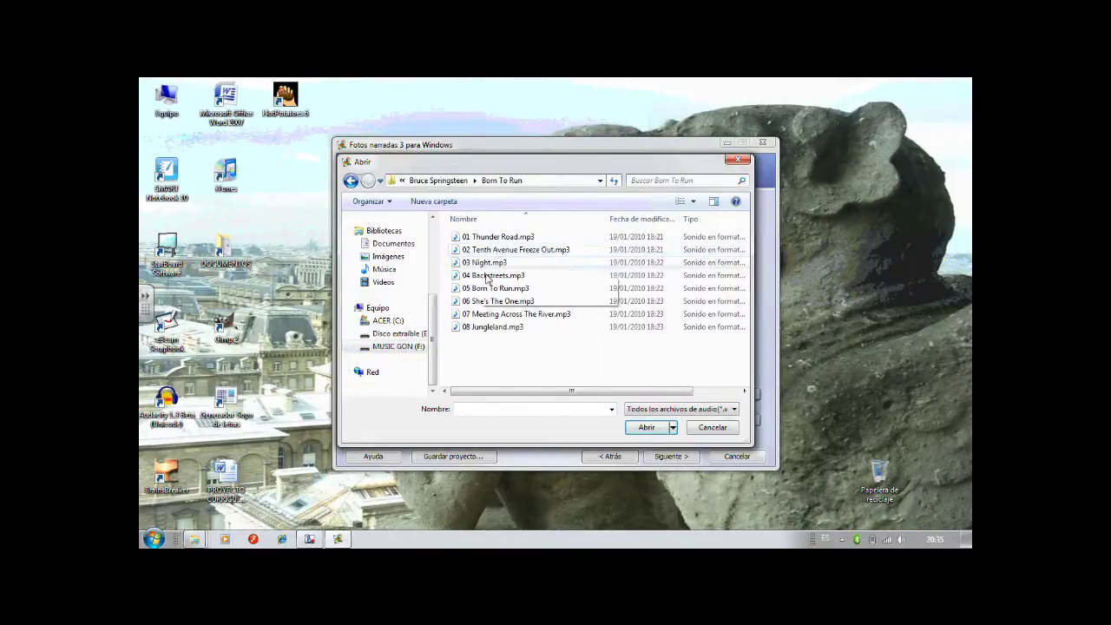
double_click(491, 288)
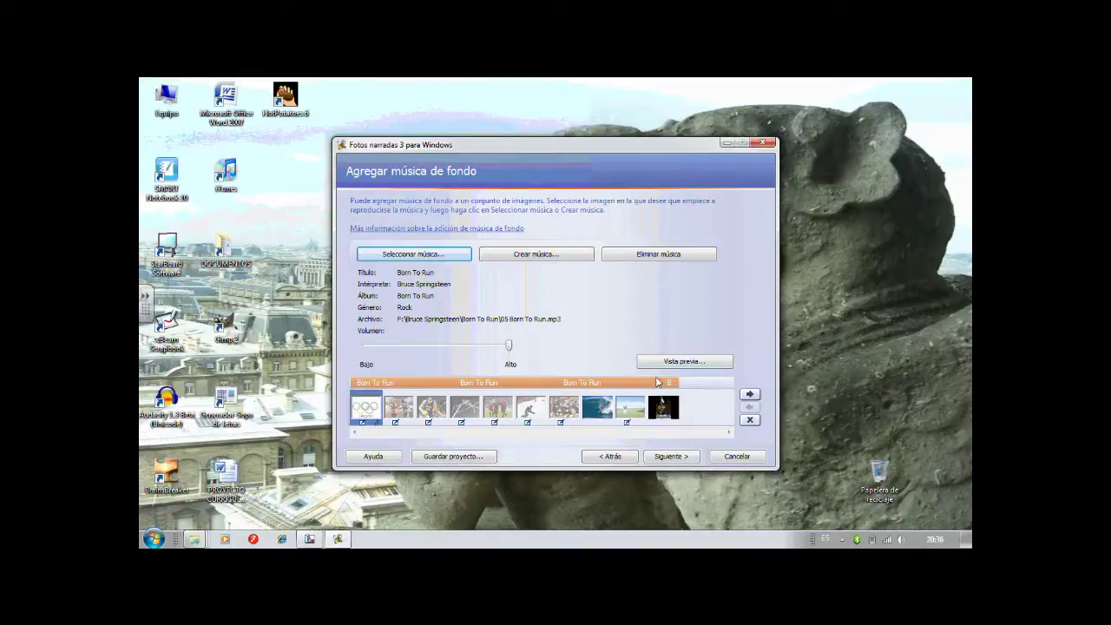
left_click(666, 457)
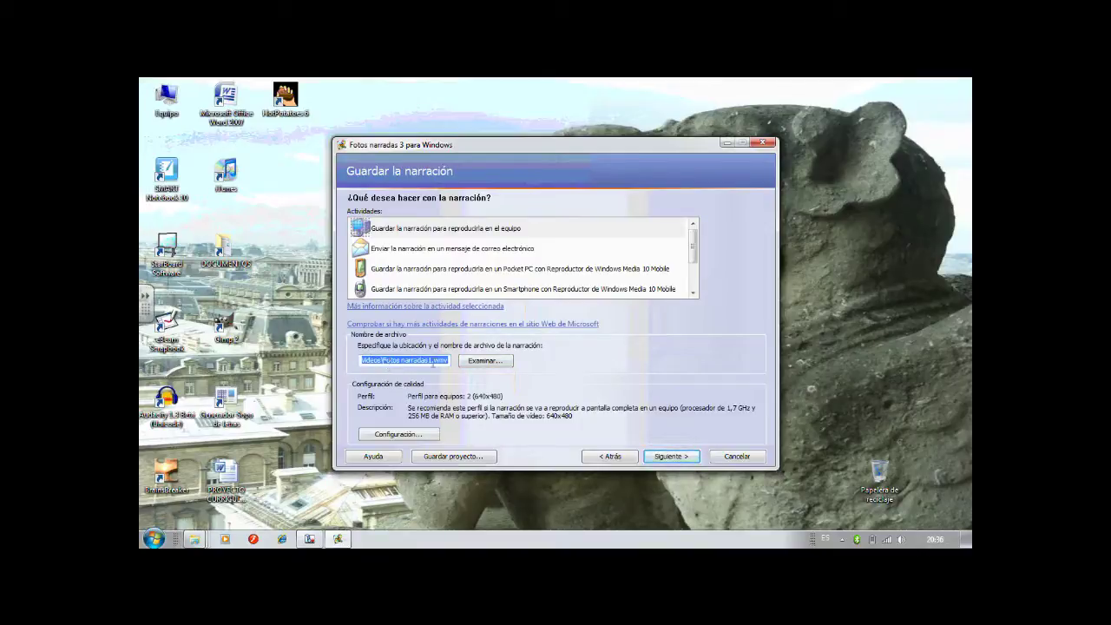
Step: Name the output video file DEPORTES, keeping the activity that saves the narration for playback on the computer
left_click(506, 361)
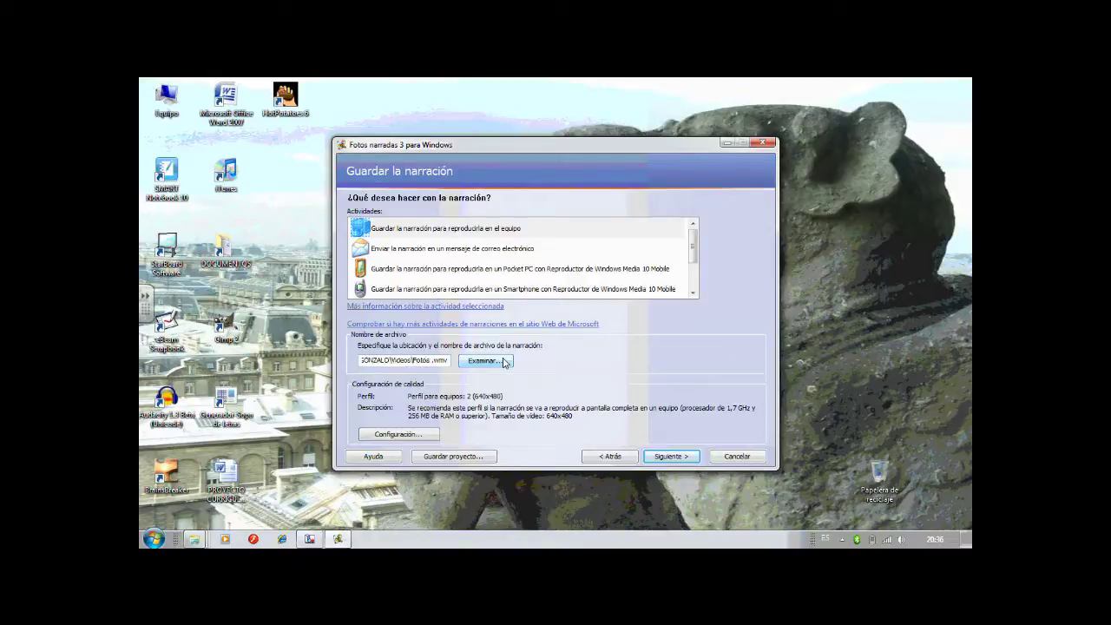
key("BackSpace")
key("BackSpace")
key("BackSpace")
key("BackSpace")
key("BackSpace")
key("BackSpace")
type("DEPORTES")
Step: Set the save location of DEPORTES.wmv to the Vídeos library and generate the narration video
left_click(486, 361)
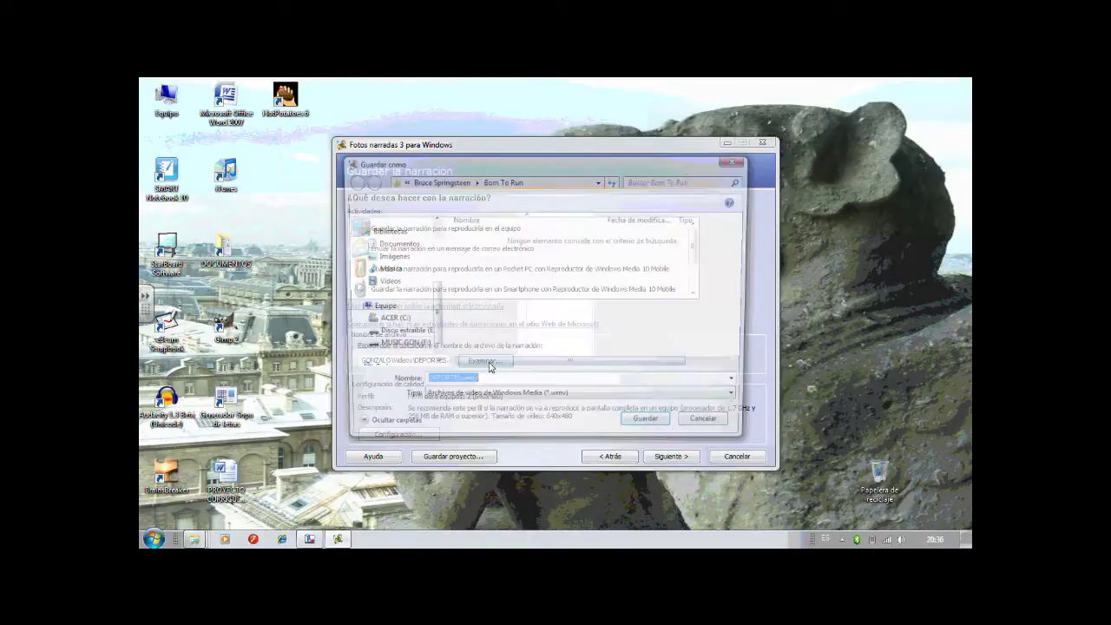
left_click(652, 428)
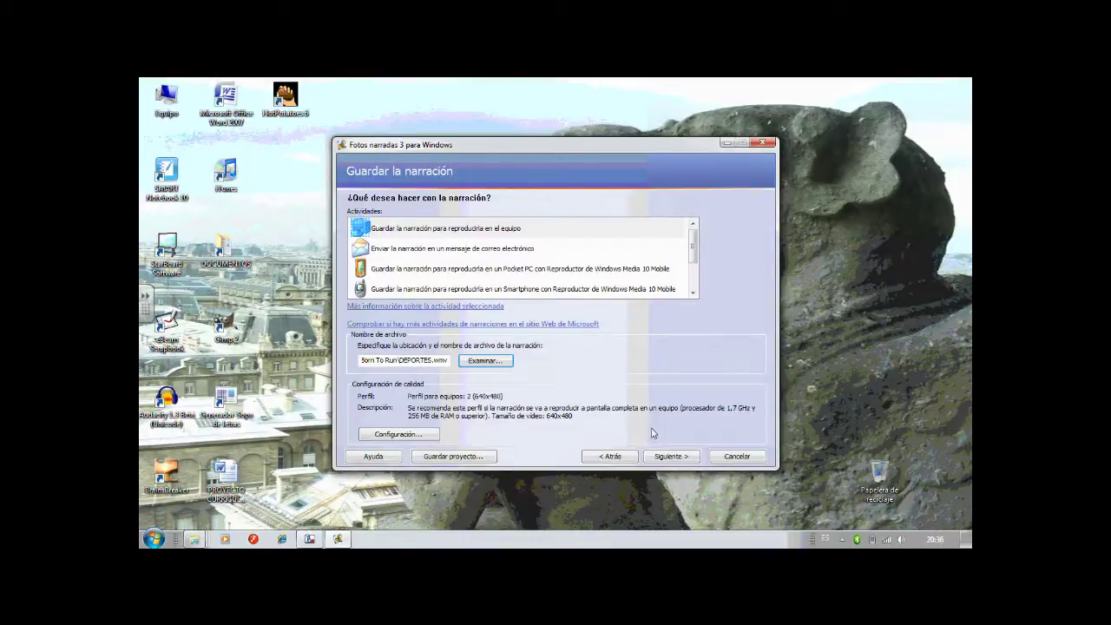
left_click(486, 361)
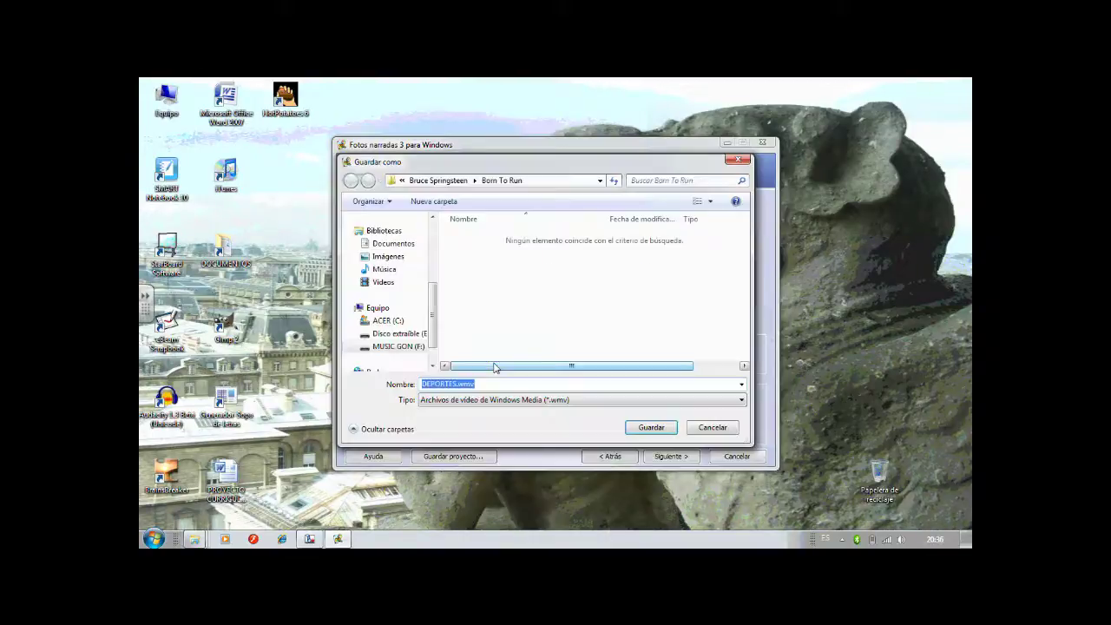
left_click(383, 282)
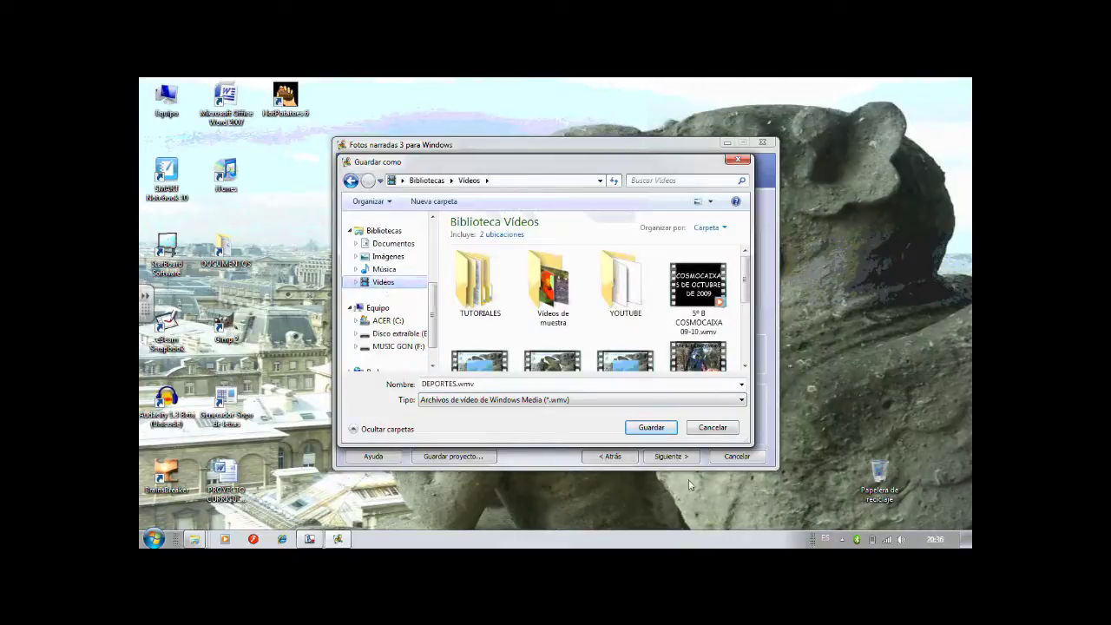
left_click(651, 428)
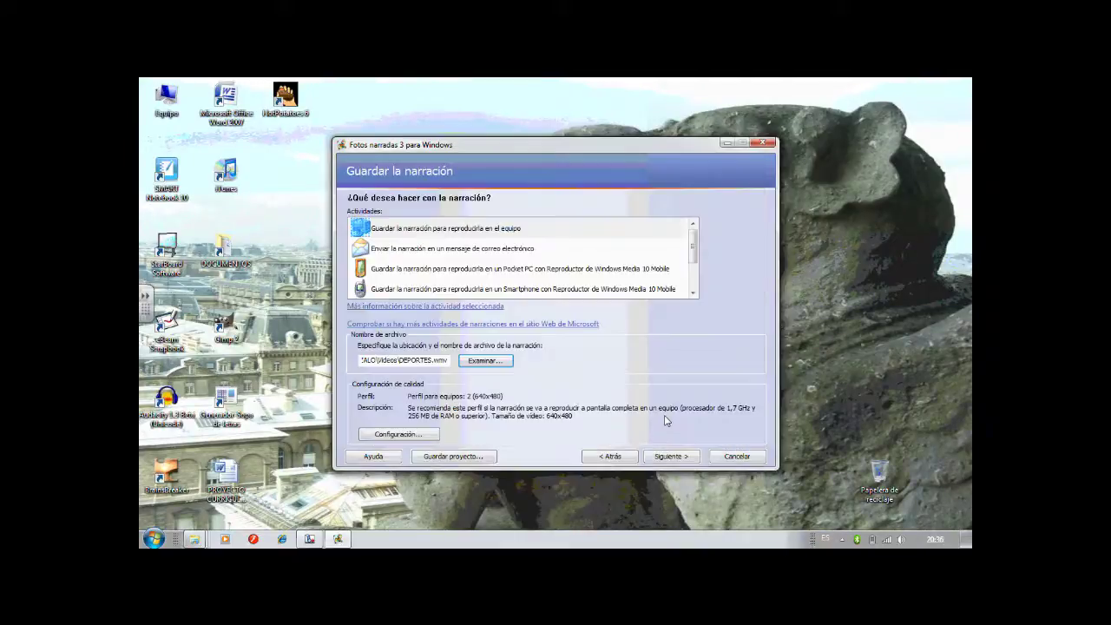
left_click(672, 457)
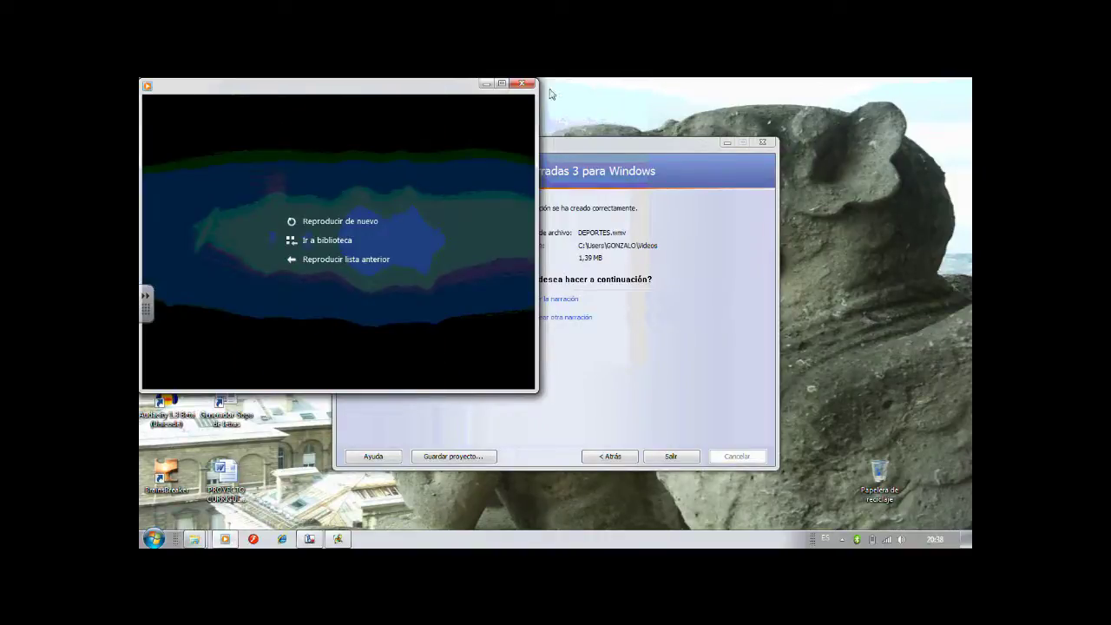
Step: Close the video player, save the project as Fotos narradas2.wp3 in the Vídeos library, and exit the wizard
left_click(523, 84)
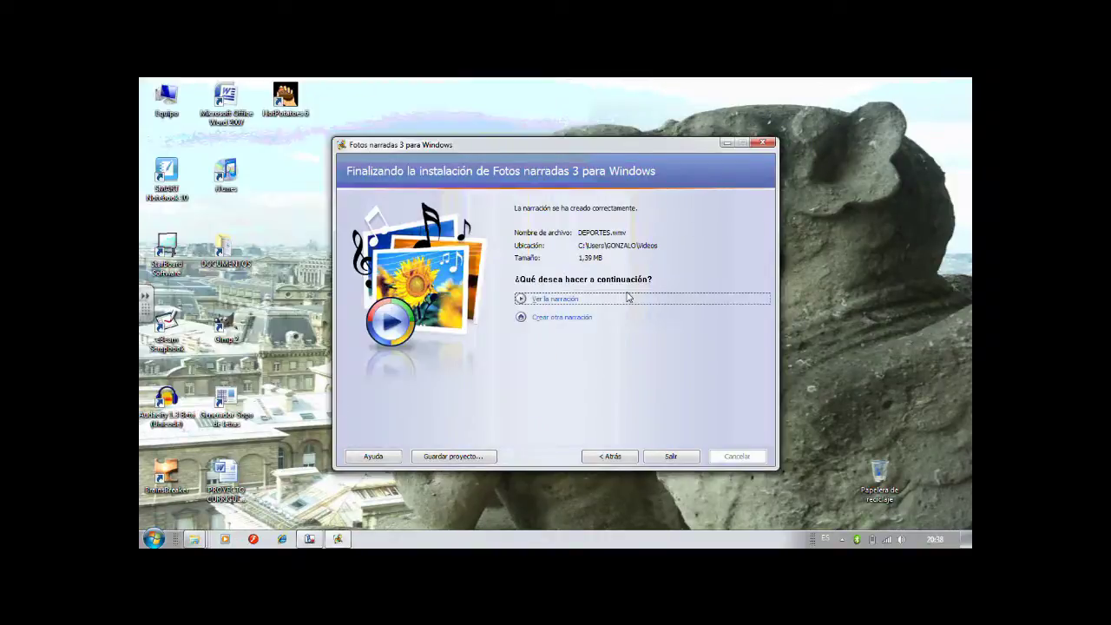
left_click(452, 457)
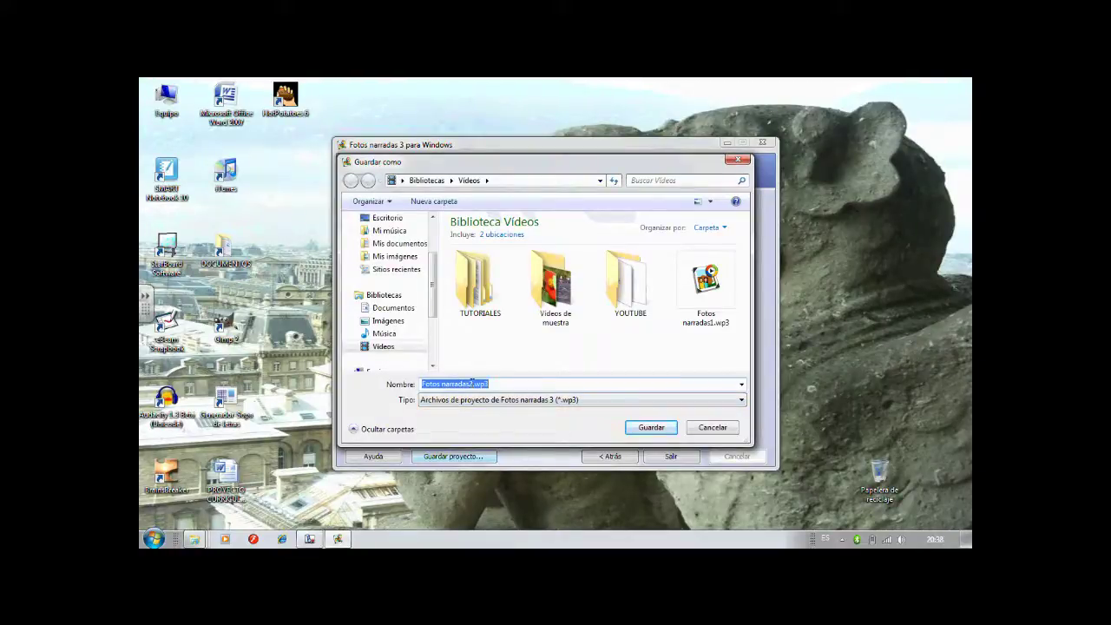
left_click(649, 429)
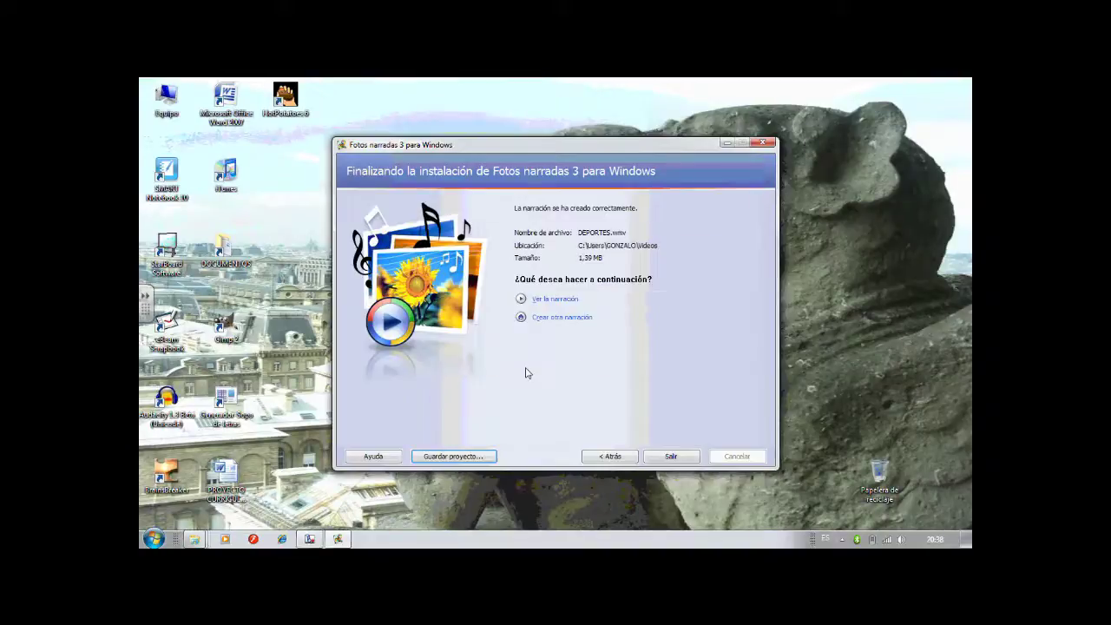
left_click(670, 458)
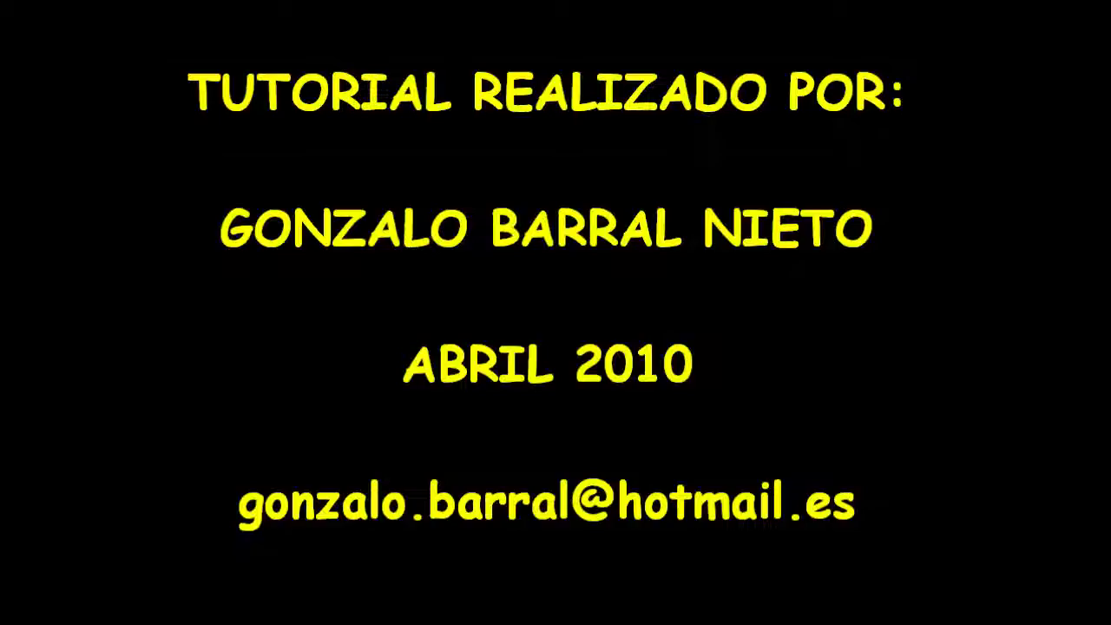